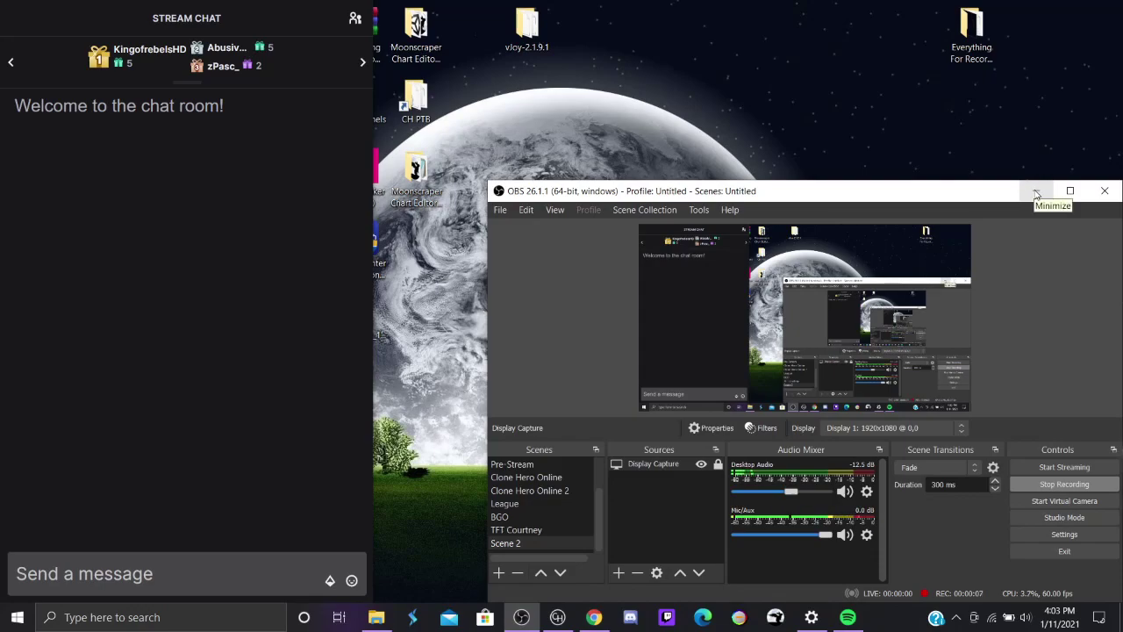
Minimize OBS and open the GH Input Display folder on the desktop.
{"action": "left_click", "coordinate": [1036, 195]}
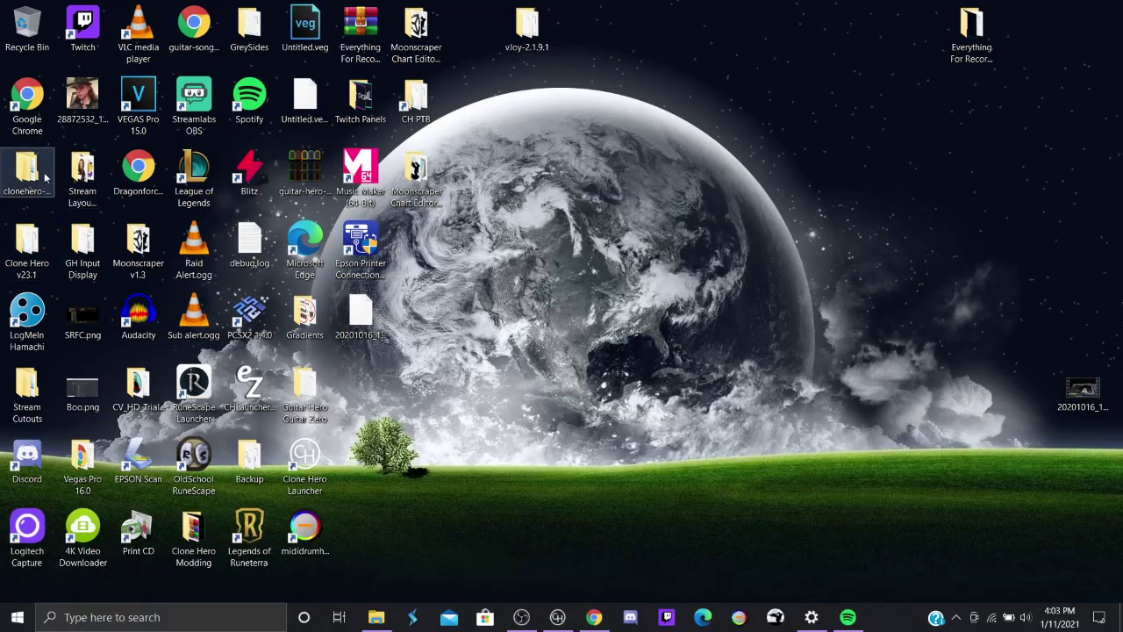
{"action": "double_click", "coordinate": [83, 246]}
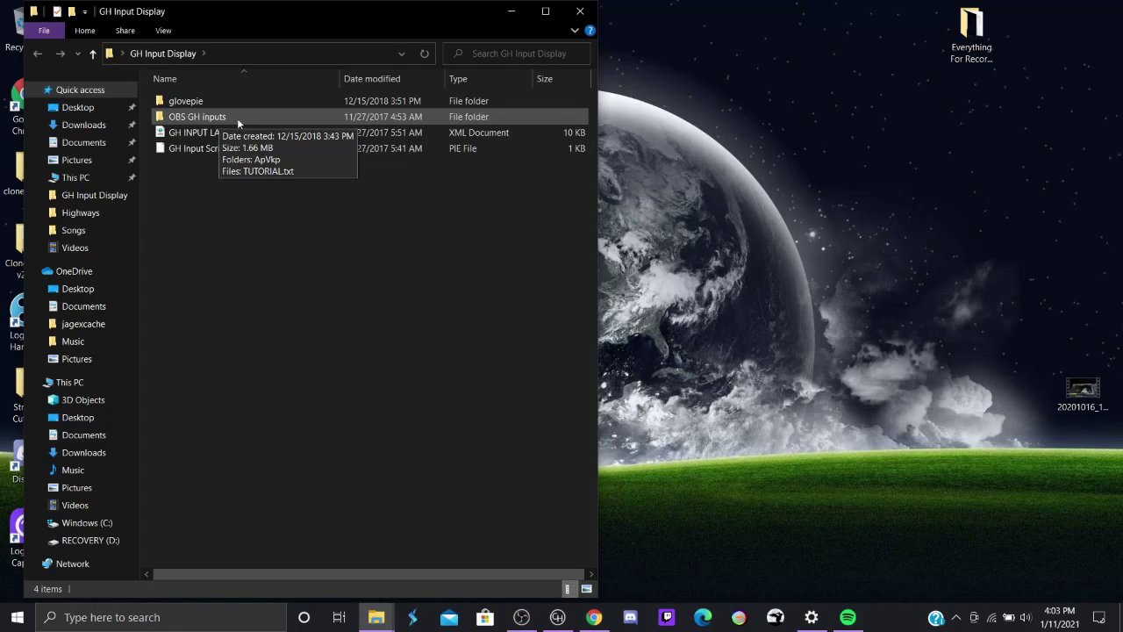
Go into OBS GH inputs > ApVkp and launch ApVkp.exe.
{"action": "double_click", "coordinate": [237, 118]}
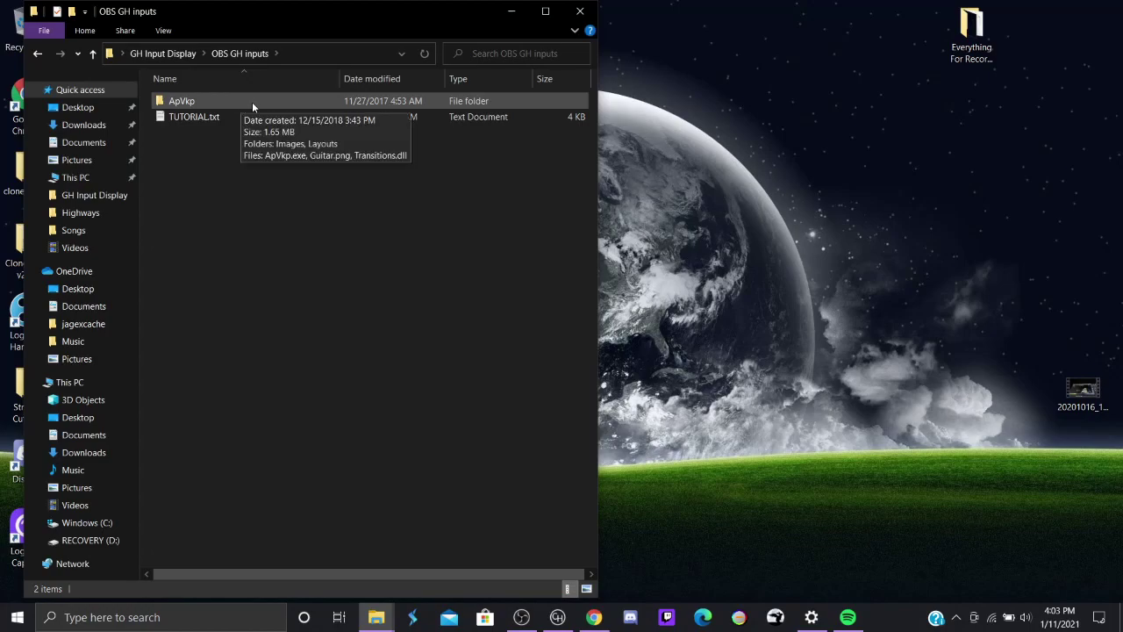
{"action": "double_click", "coordinate": [251, 103]}
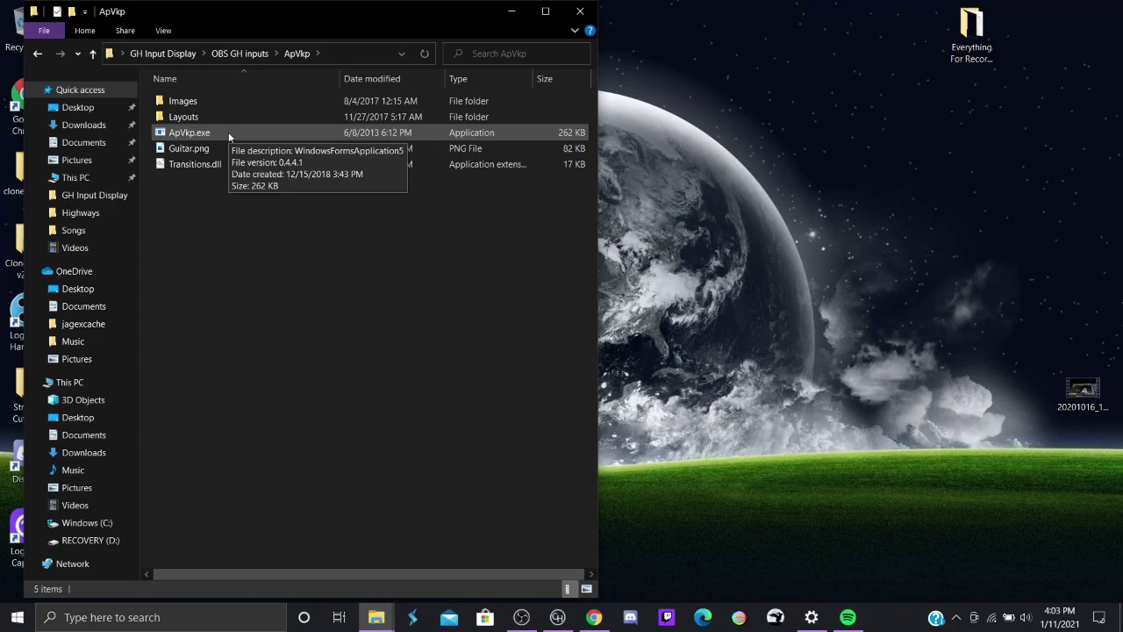
{"action": "double_click", "coordinate": [228, 132]}
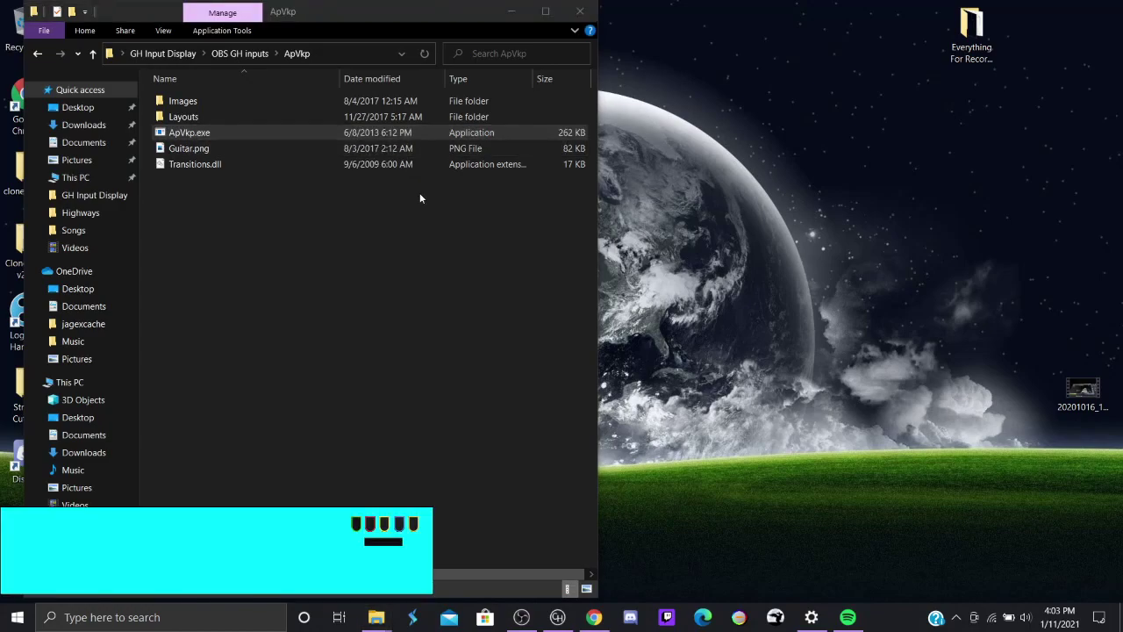
Load GH INPUT LAYOUT.xml through ApVkp's layout editor, then close the editor.
{"action": "right_click", "coordinate": [391, 575]}
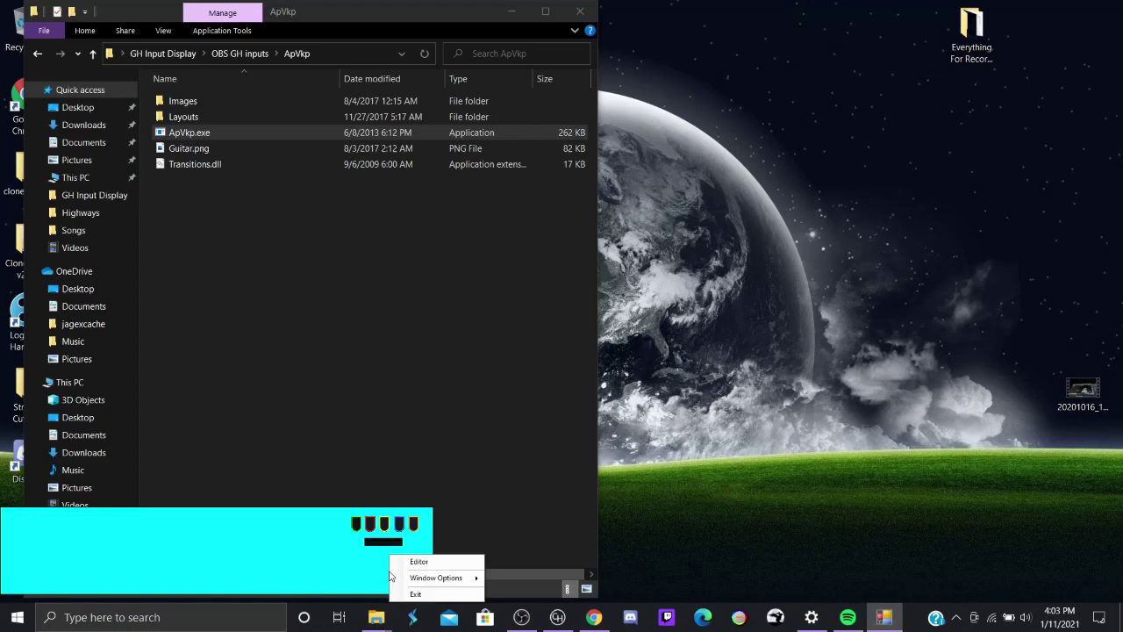
{"action": "left_click", "coordinate": [450, 569]}
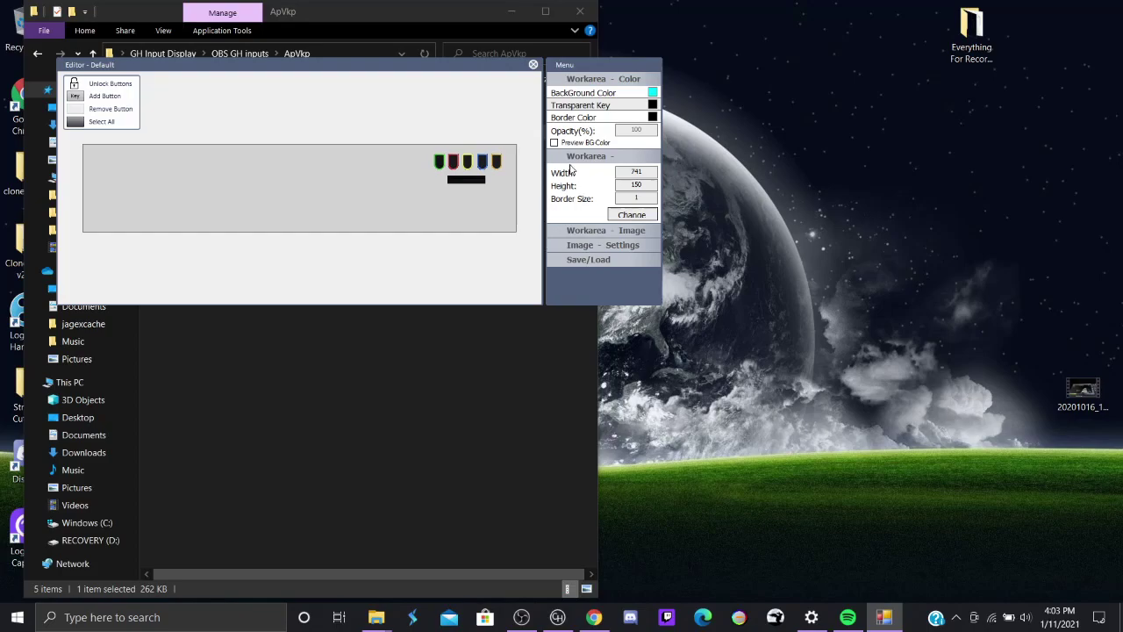
{"action": "left_click", "coordinate": [604, 259]}
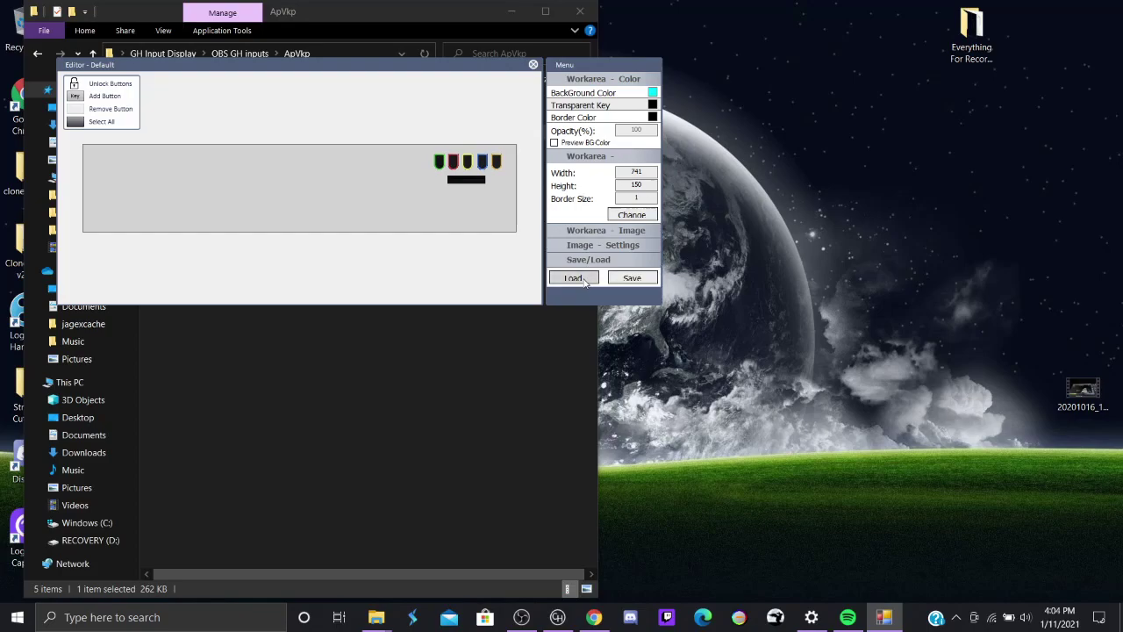
{"action": "left_click", "coordinate": [574, 278]}
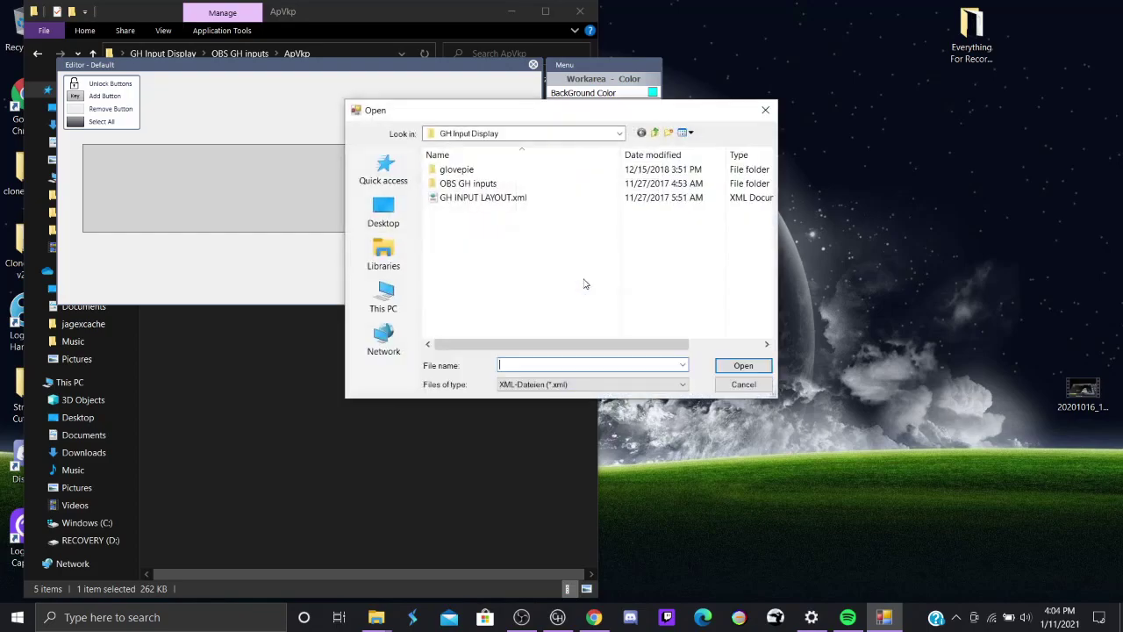
{"action": "double_click", "coordinate": [551, 199]}
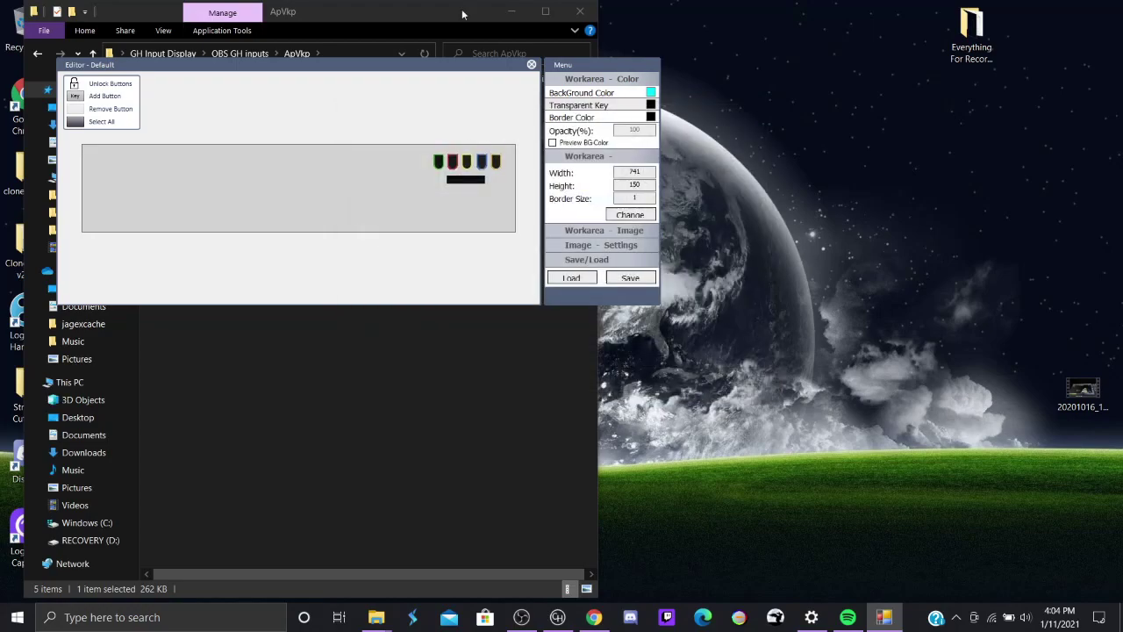
{"action": "left_click", "coordinate": [531, 64]}
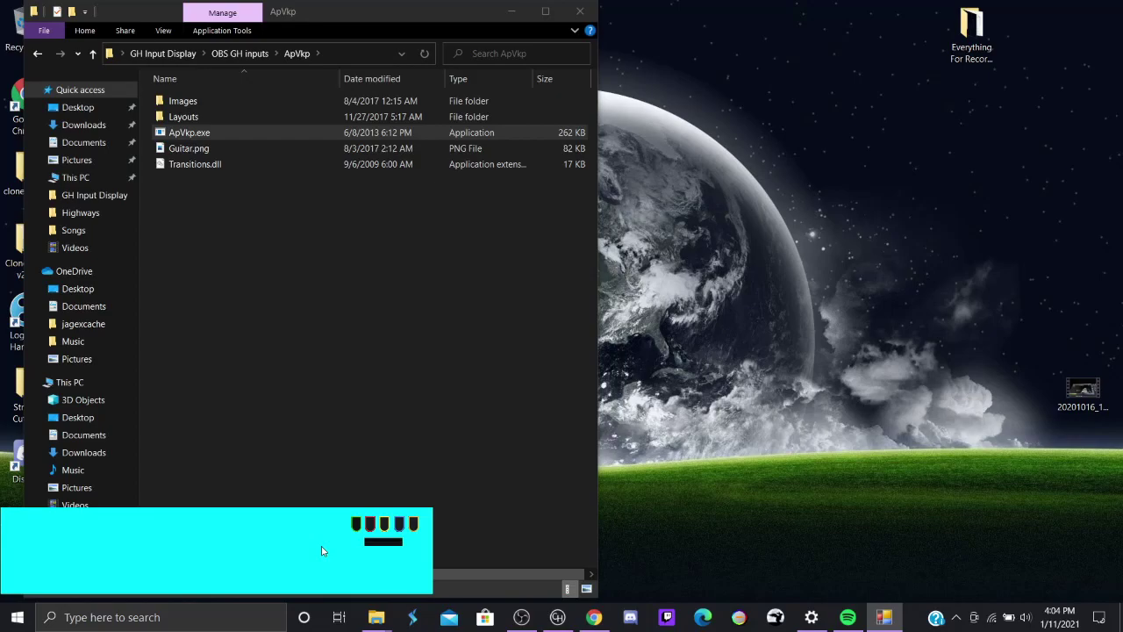
Close the extra Explorer window and navigate back to open the glovepie folder.
{"action": "mouse_move", "coordinate": [375, 616]}
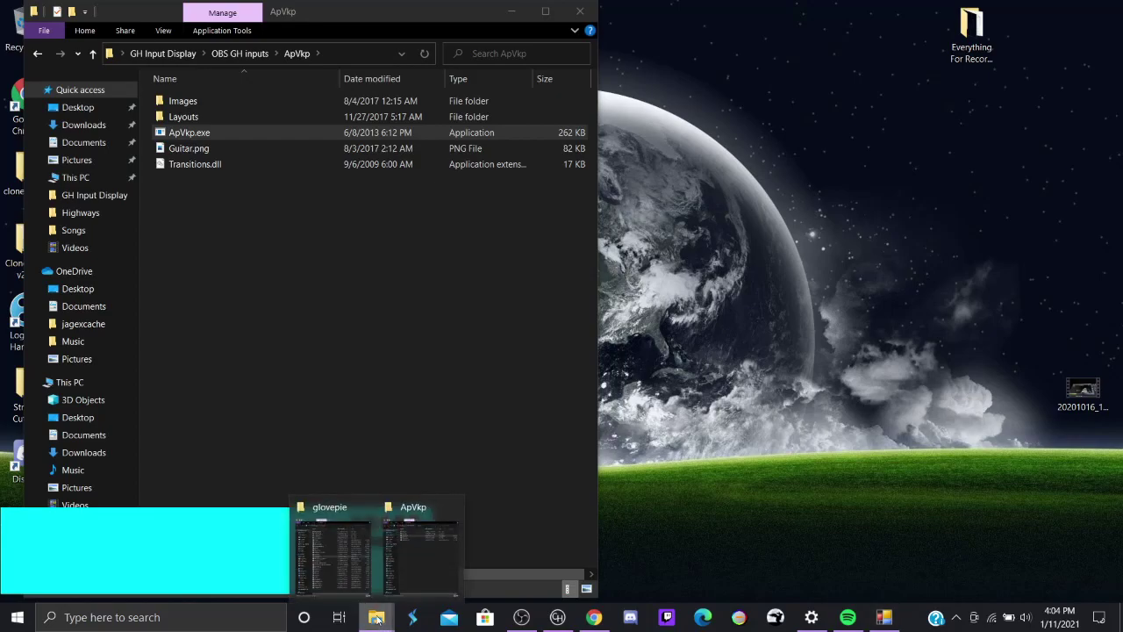
{"action": "left_click", "coordinate": [364, 506]}
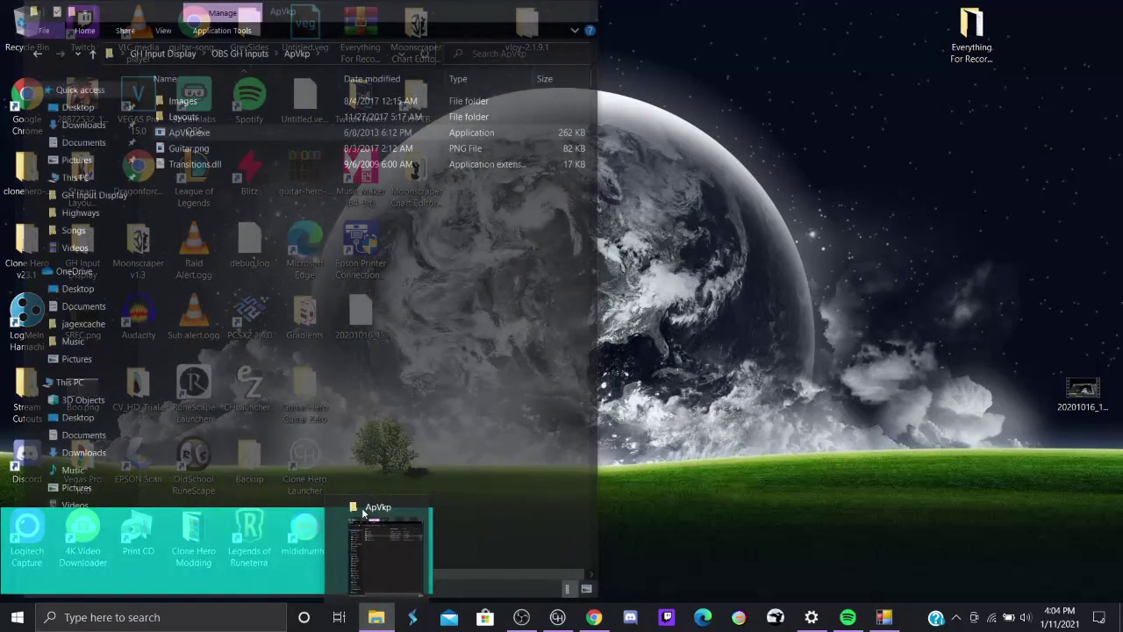
{"action": "left_click", "coordinate": [364, 533]}
{"action": "left_click", "coordinate": [37, 54]}
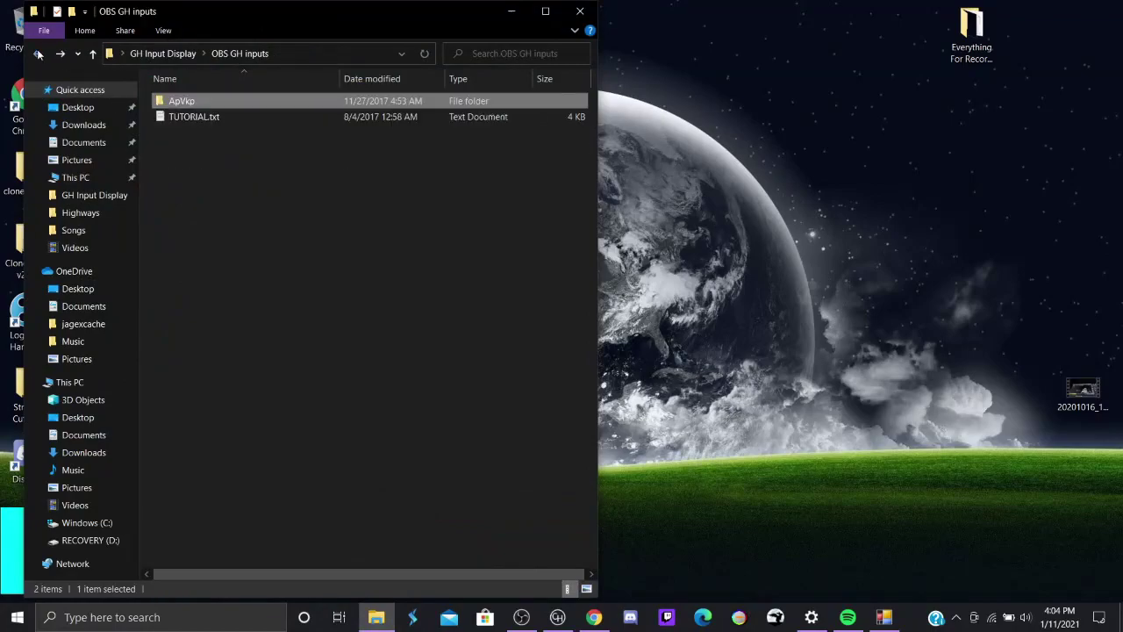
{"action": "left_click", "coordinate": [38, 53]}
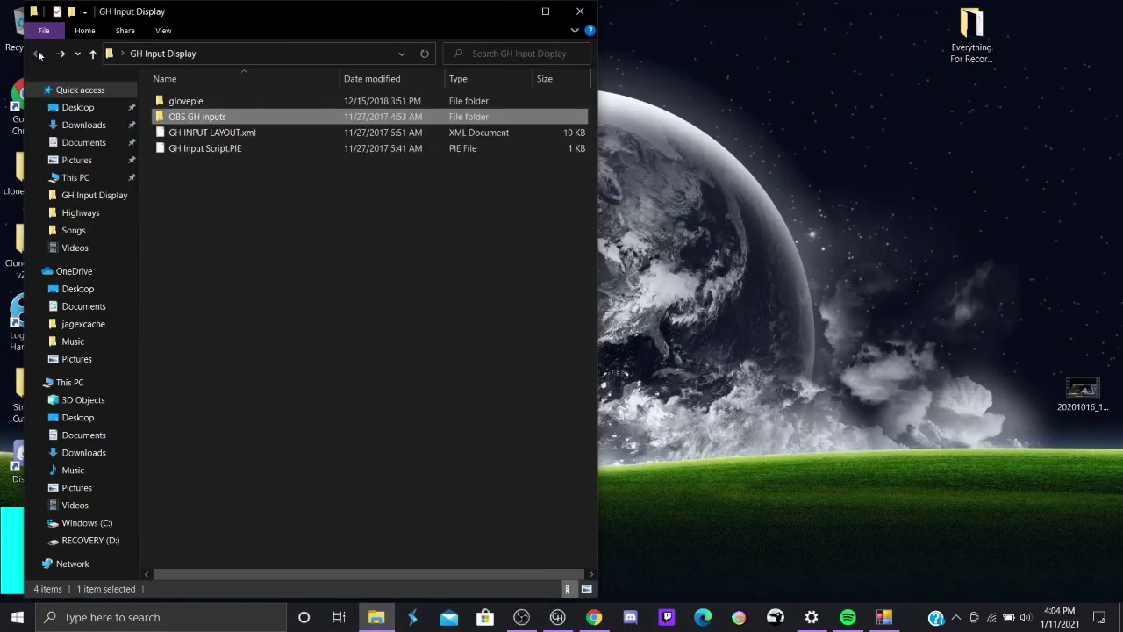
{"action": "double_click", "coordinate": [227, 99]}
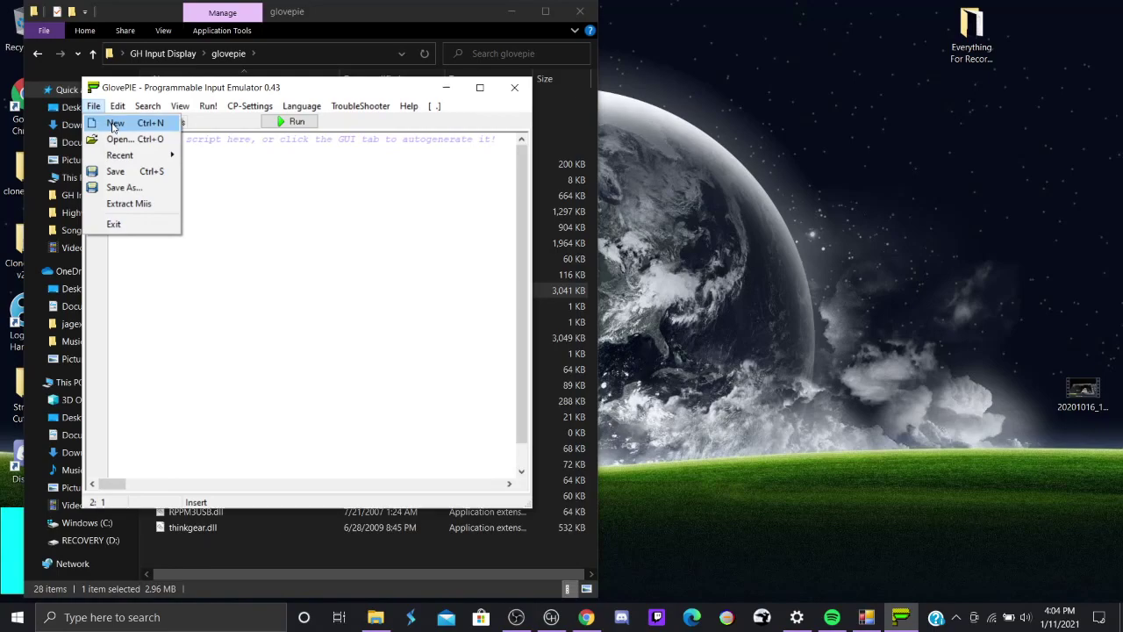
Open and run GH Input Script.PIE in GlovePIE, minimize it, and bring OBS back.
{"action": "left_click", "coordinate": [117, 140]}
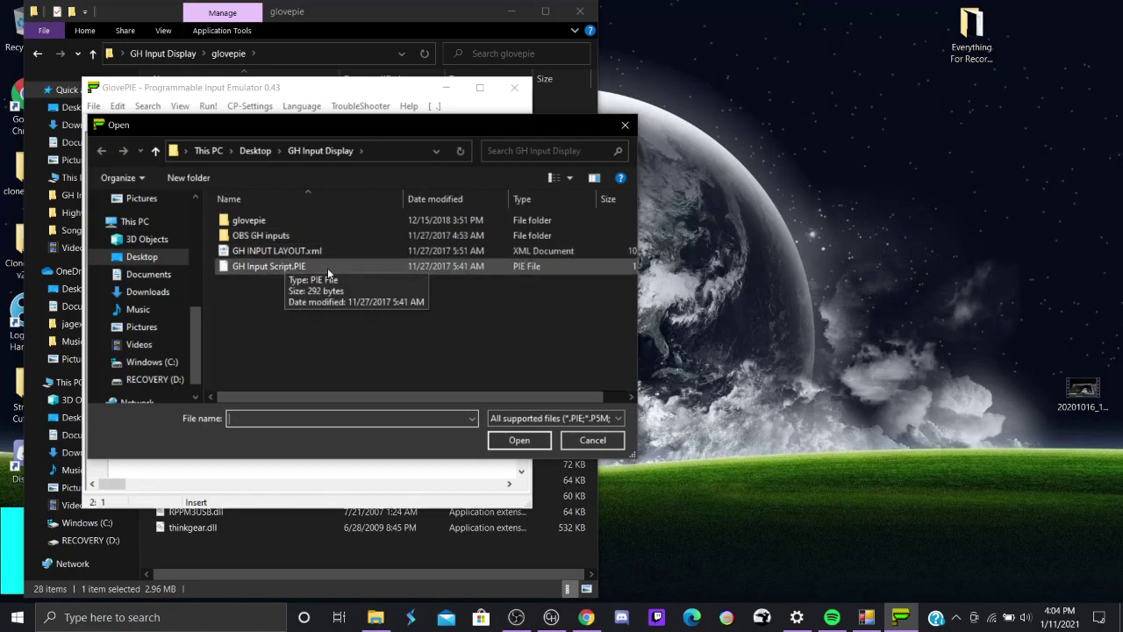
{"action": "double_click", "coordinate": [327, 267]}
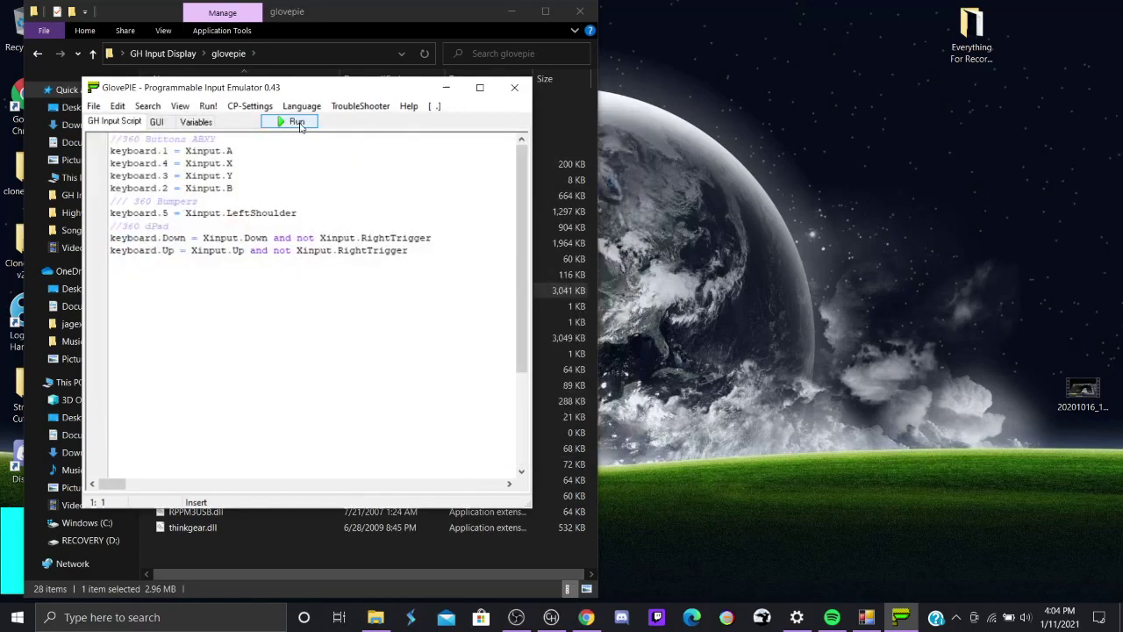
{"action": "left_click", "coordinate": [298, 123]}
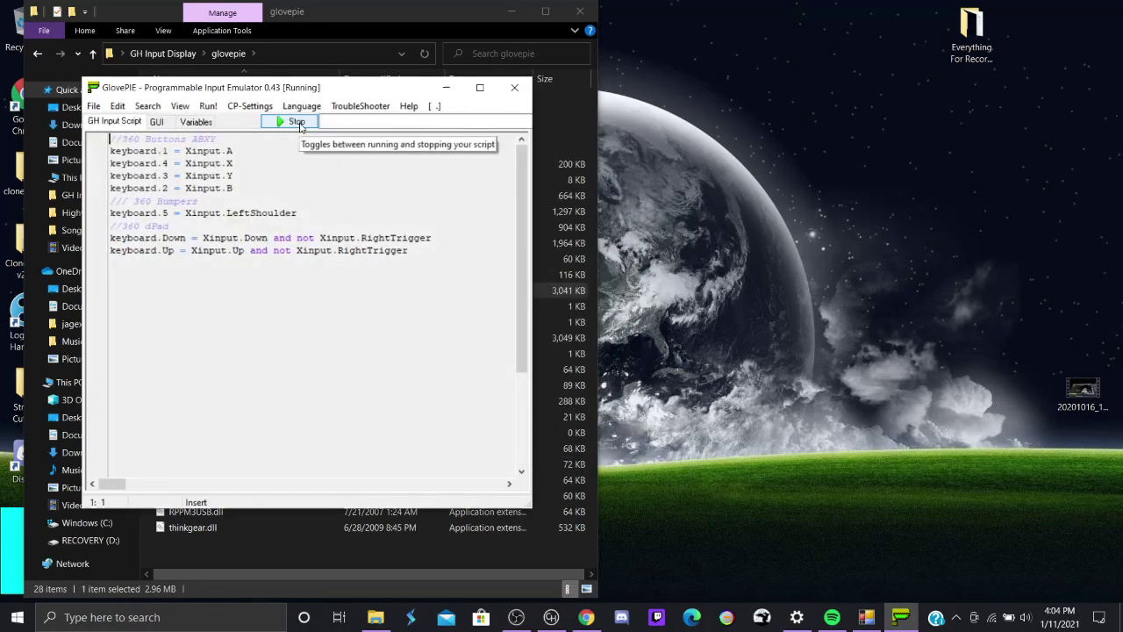
{"action": "left_click", "coordinate": [446, 88]}
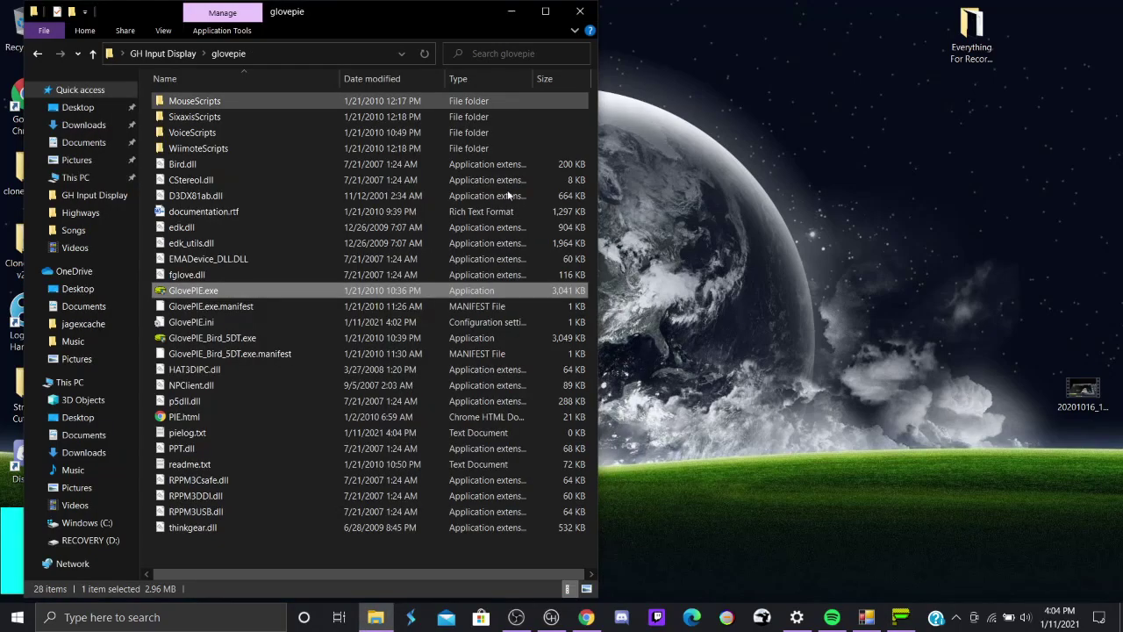
{"action": "left_click", "coordinate": [4, 549]}
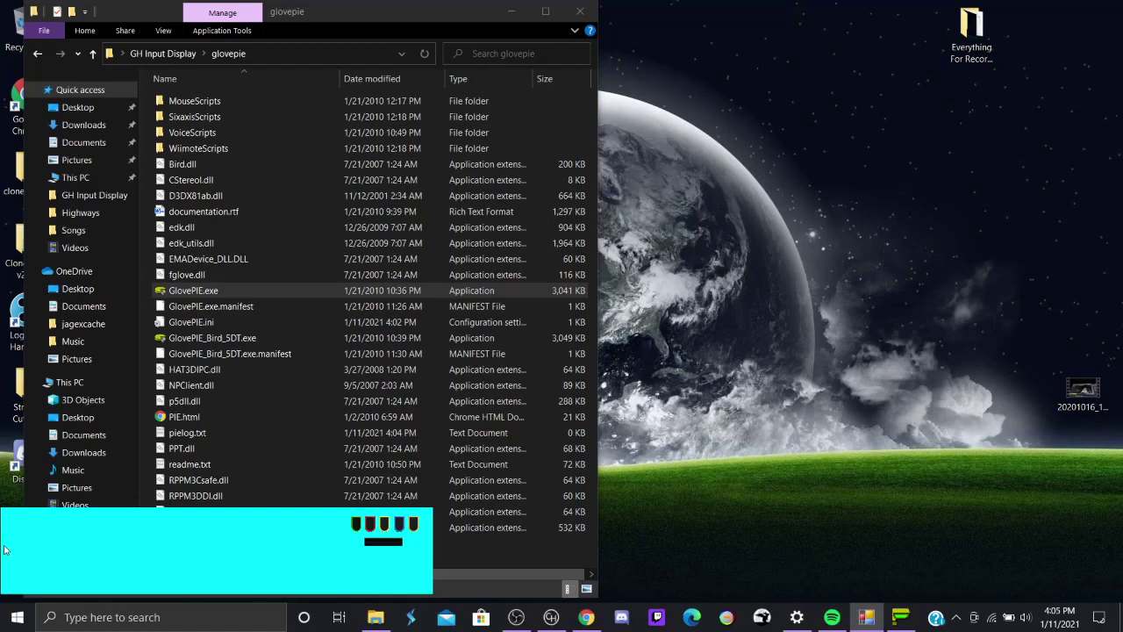
{"action": "left_click", "coordinate": [527, 624]}
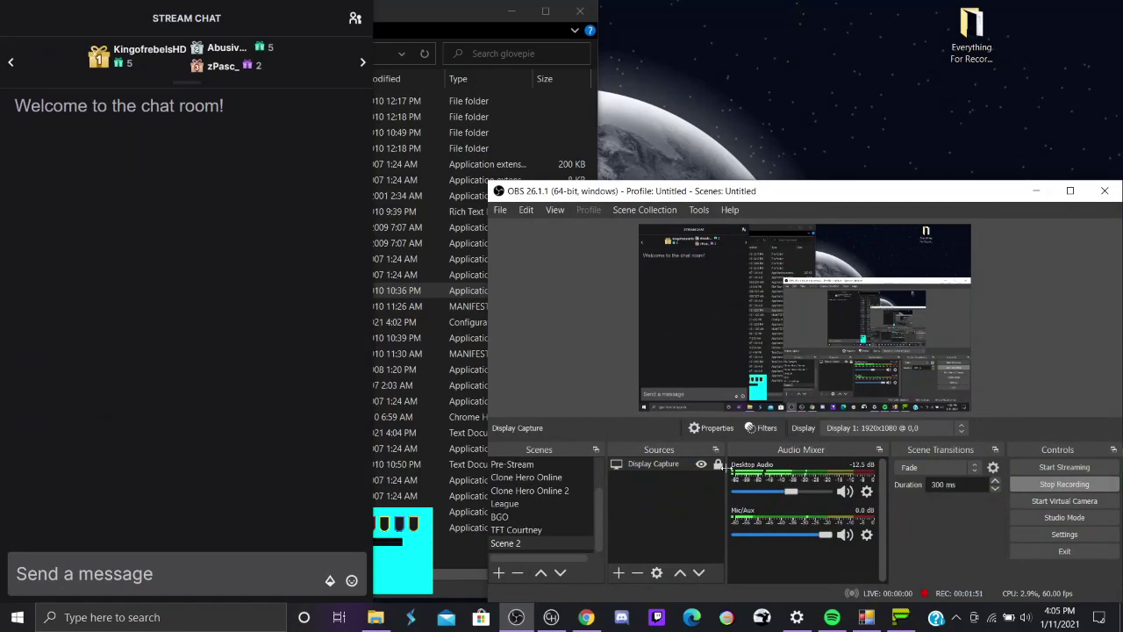
Add a Window Capture source for [ApVkp.exe]: ApVkp with Capture Cursor unchecked.
{"action": "left_click", "coordinate": [619, 572]}
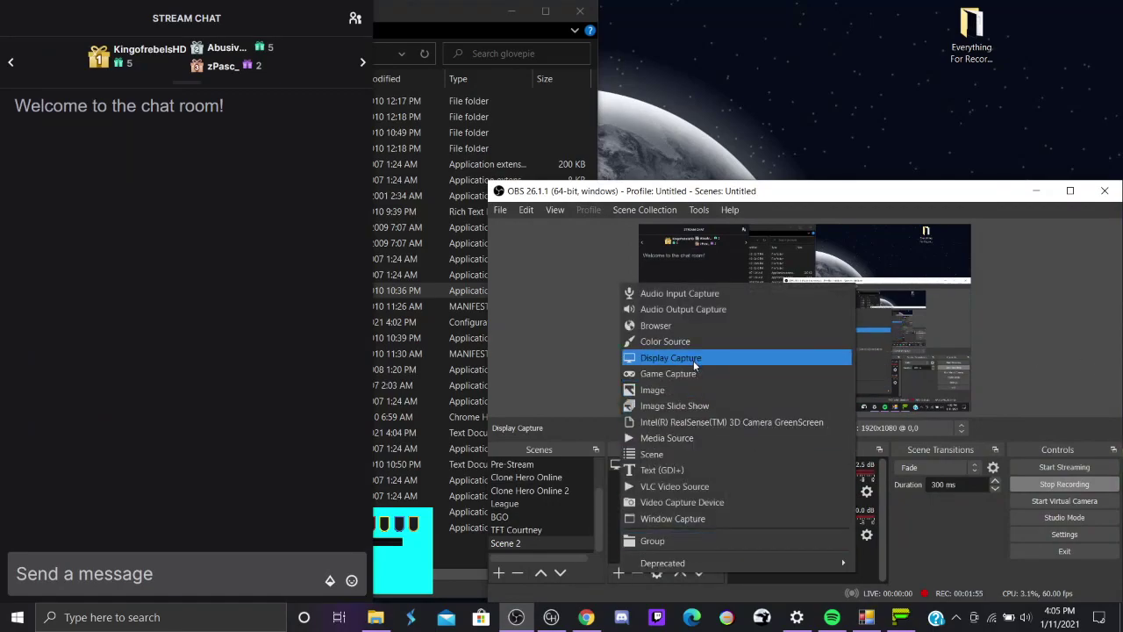
{"action": "left_click", "coordinate": [681, 519]}
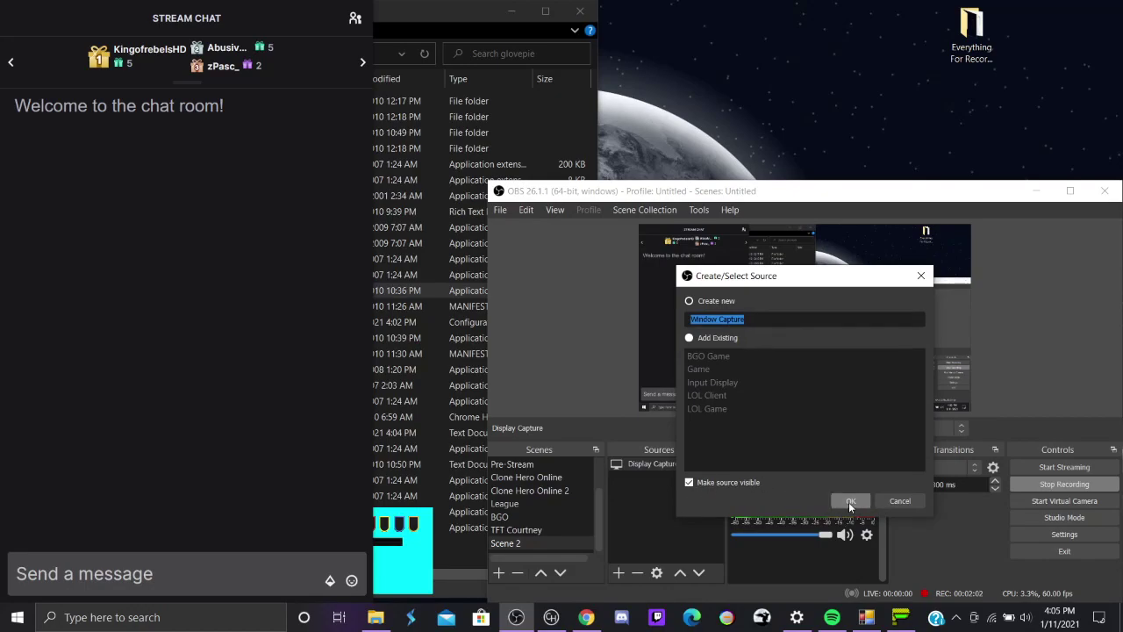
{"action": "left_click", "coordinate": [848, 502]}
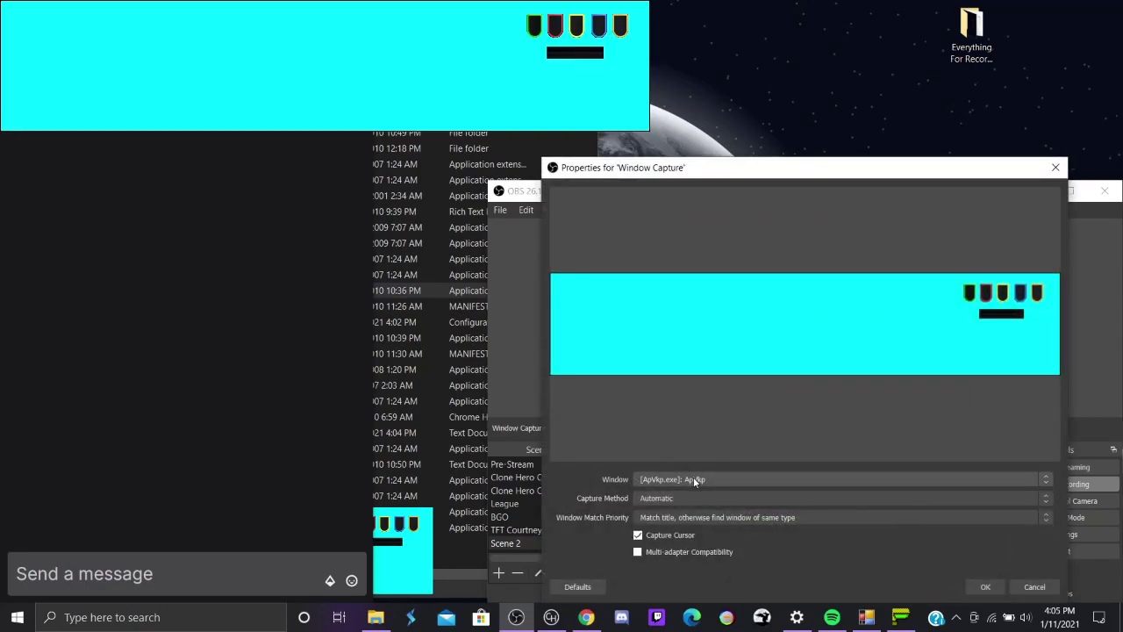
{"action": "left_click", "coordinate": [695, 481]}
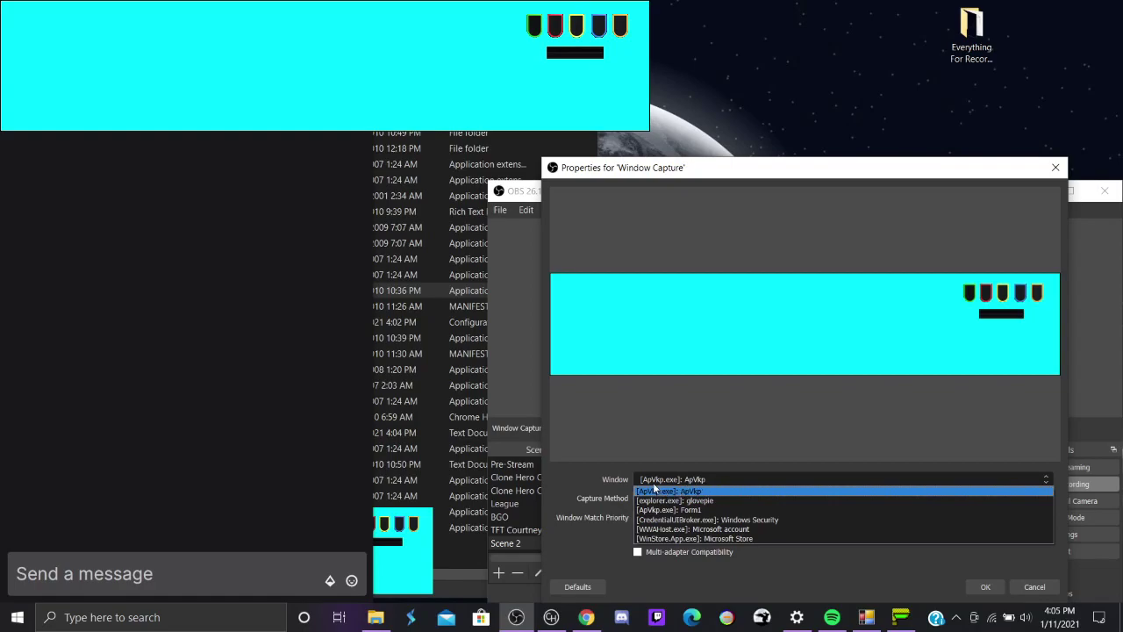
{"action": "left_click", "coordinate": [702, 491]}
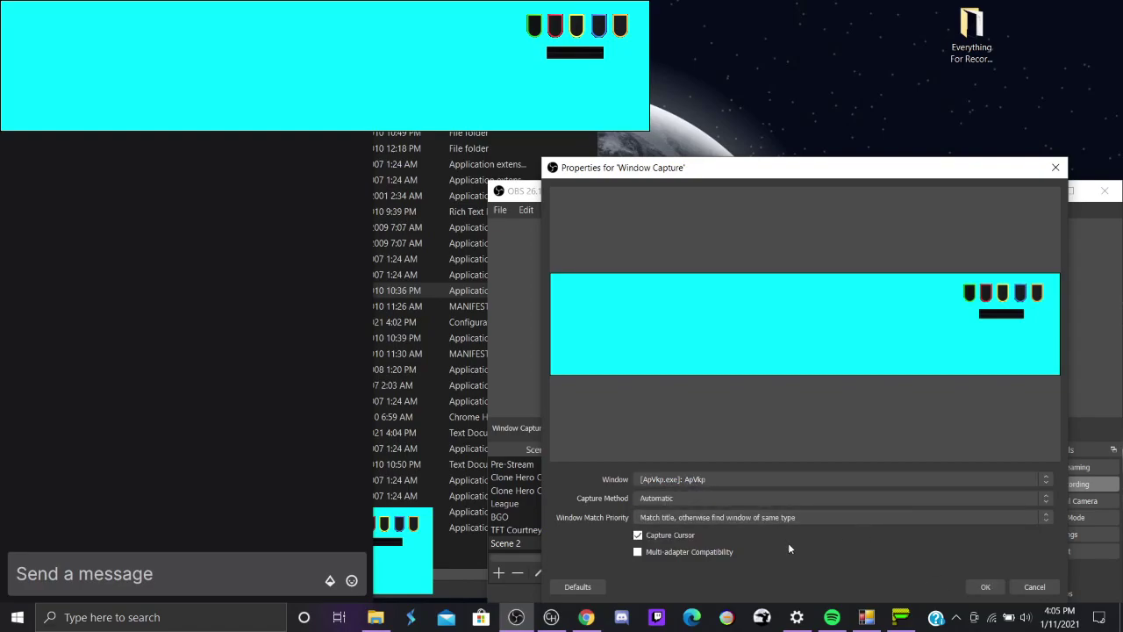
{"action": "left_click", "coordinate": [638, 535]}
{"action": "left_click", "coordinate": [986, 586]}
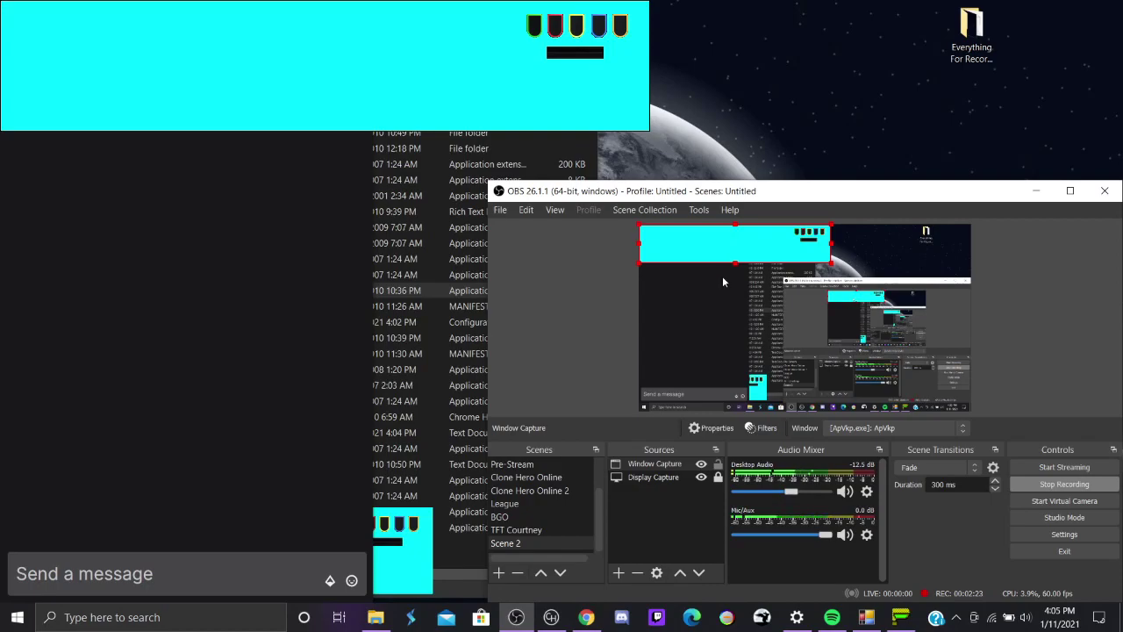
Add a Color Key filter to the Window Capture source.
{"action": "left_click", "coordinate": [769, 429]}
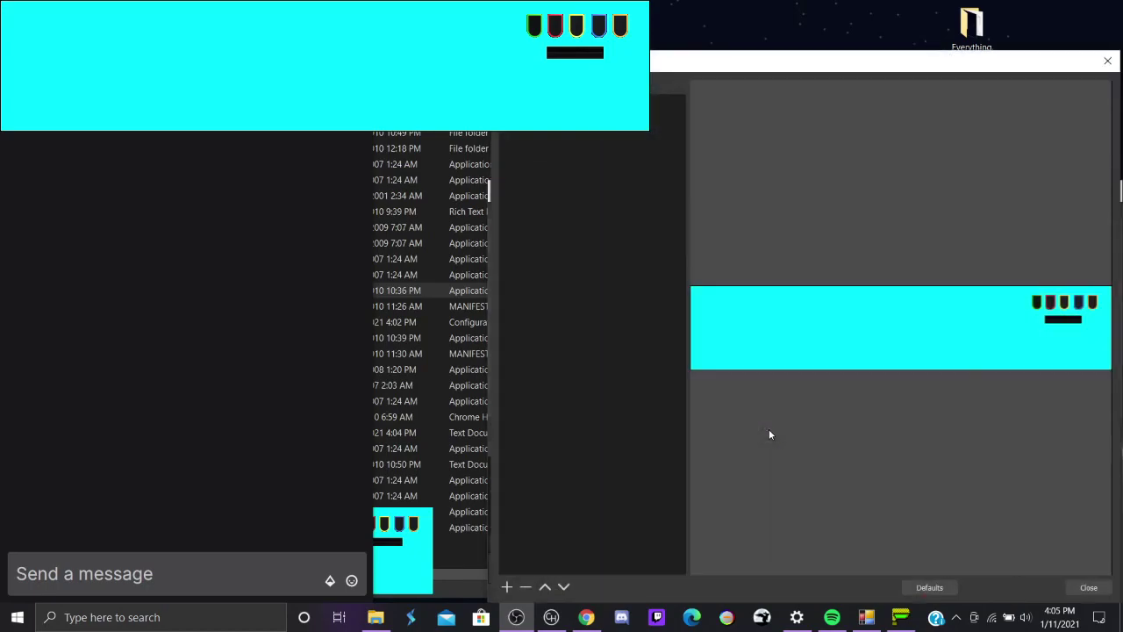
{"action": "right_click", "coordinate": [553, 326]}
{"action": "mouse_move", "coordinate": [584, 330]}
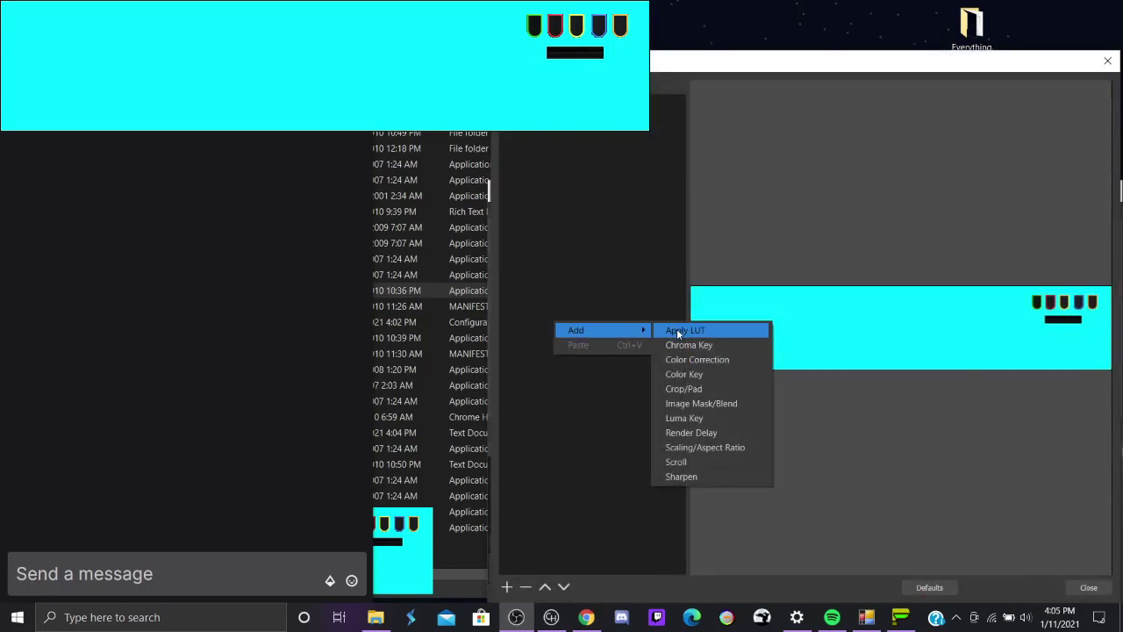
{"action": "left_click", "coordinate": [702, 375]}
{"action": "left_click", "coordinate": [782, 358]}
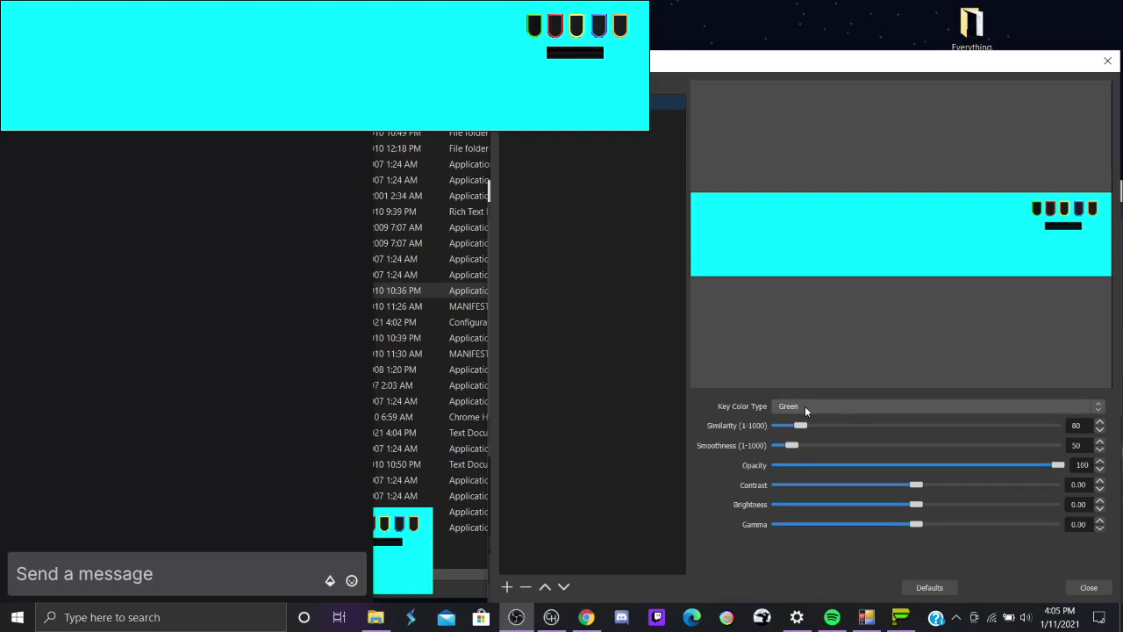
Set the key colour to a custom #00ffff sampled from the cyan background.
{"action": "left_click", "coordinate": [802, 408]}
{"action": "left_click", "coordinate": [805, 408]}
{"action": "left_click", "coordinate": [802, 406]}
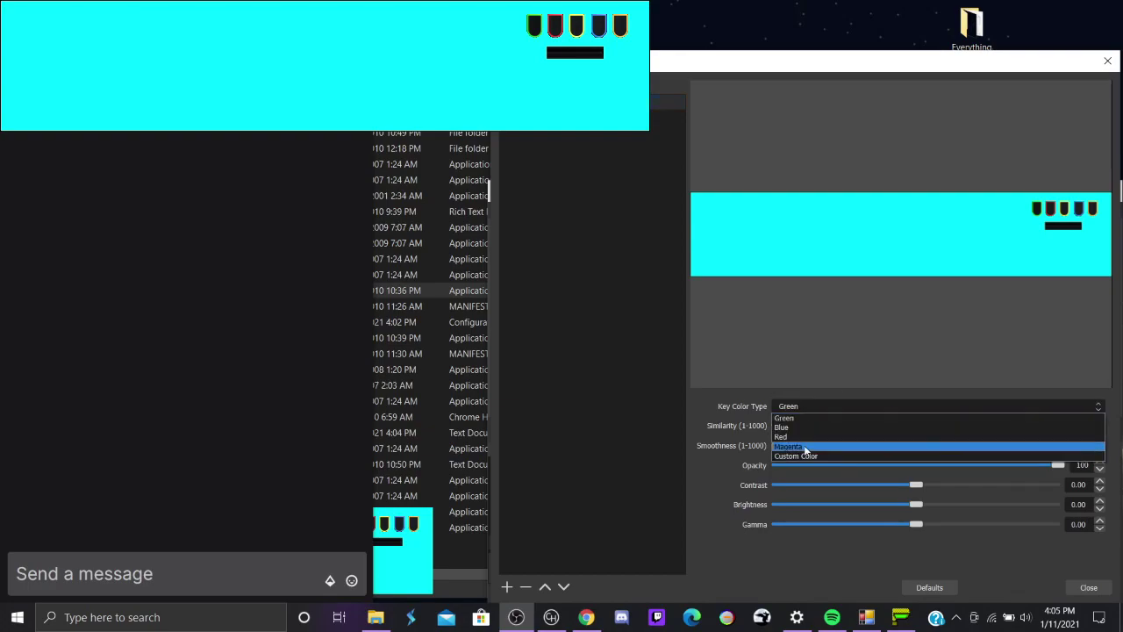
{"action": "left_click", "coordinate": [808, 455]}
{"action": "left_click", "coordinate": [989, 425]}
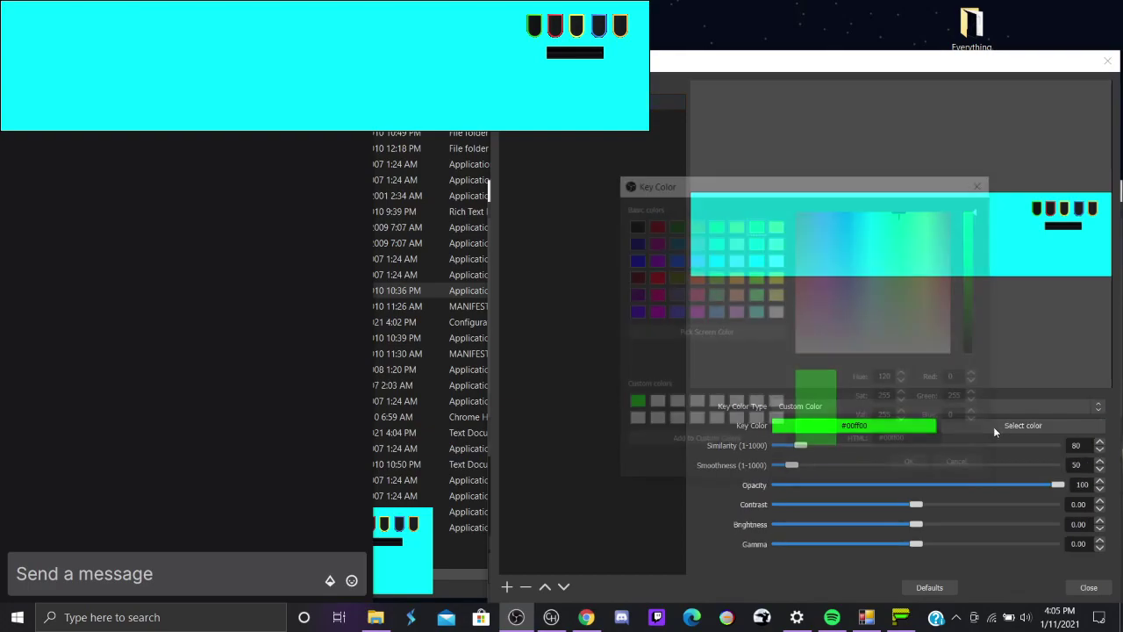
{"action": "left_click", "coordinate": [744, 332]}
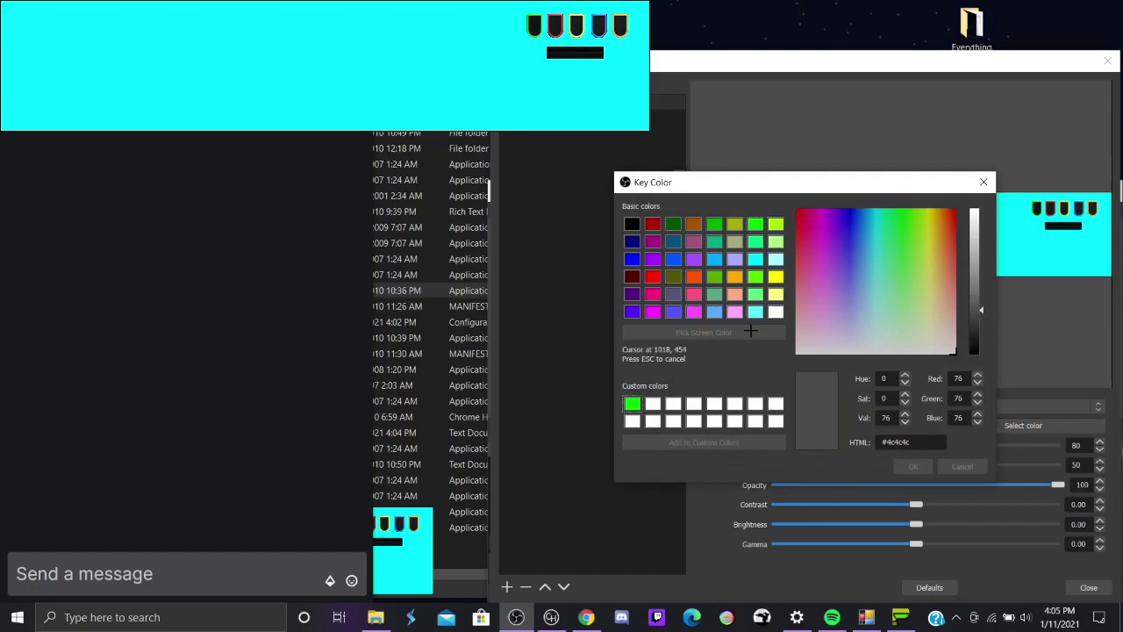
{"action": "left_click", "coordinate": [1057, 254]}
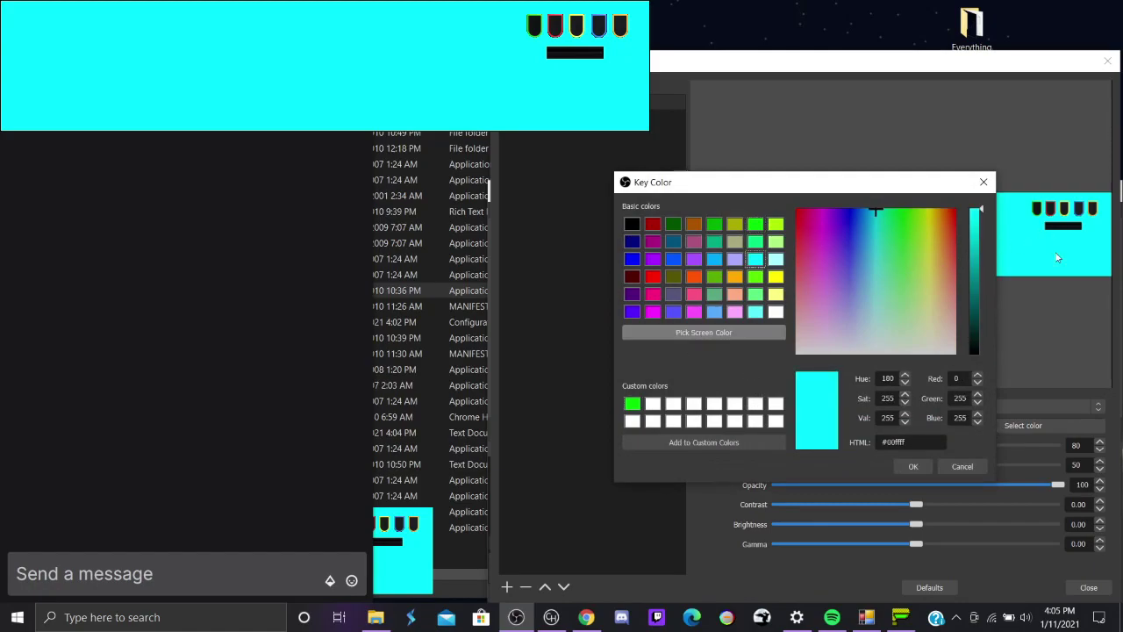
{"action": "left_click", "coordinate": [913, 466]}
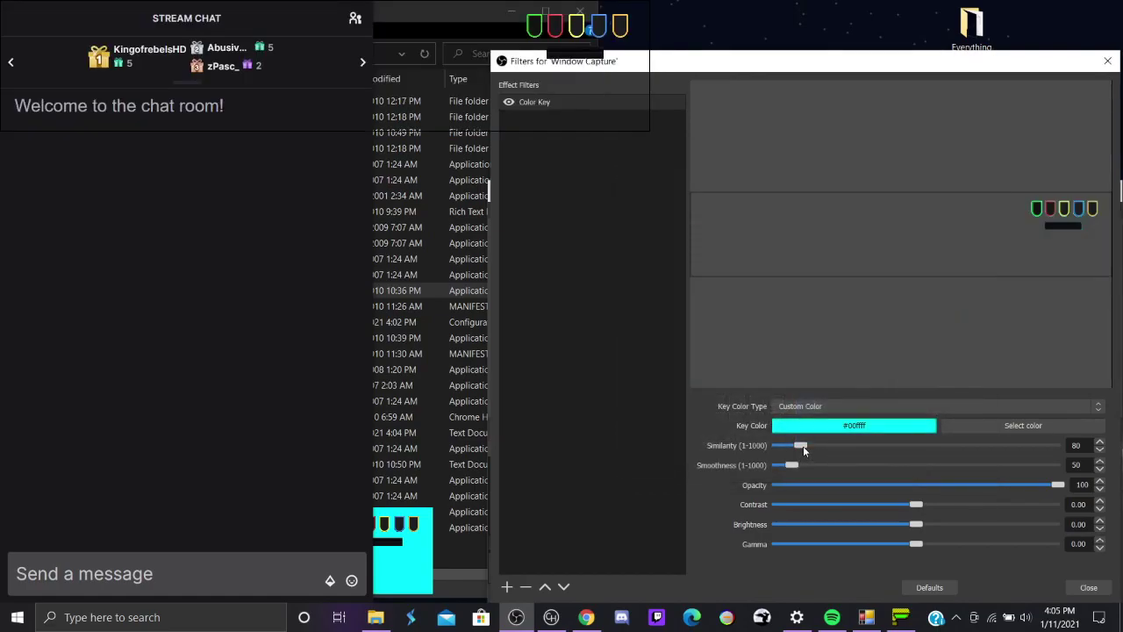
Set Color Key similarity 729, smoothness 307 and opacity 80, then close the filters.
{"action": "left_click_drag", "start_coordinate": [809, 447], "coordinate": [960, 451]}
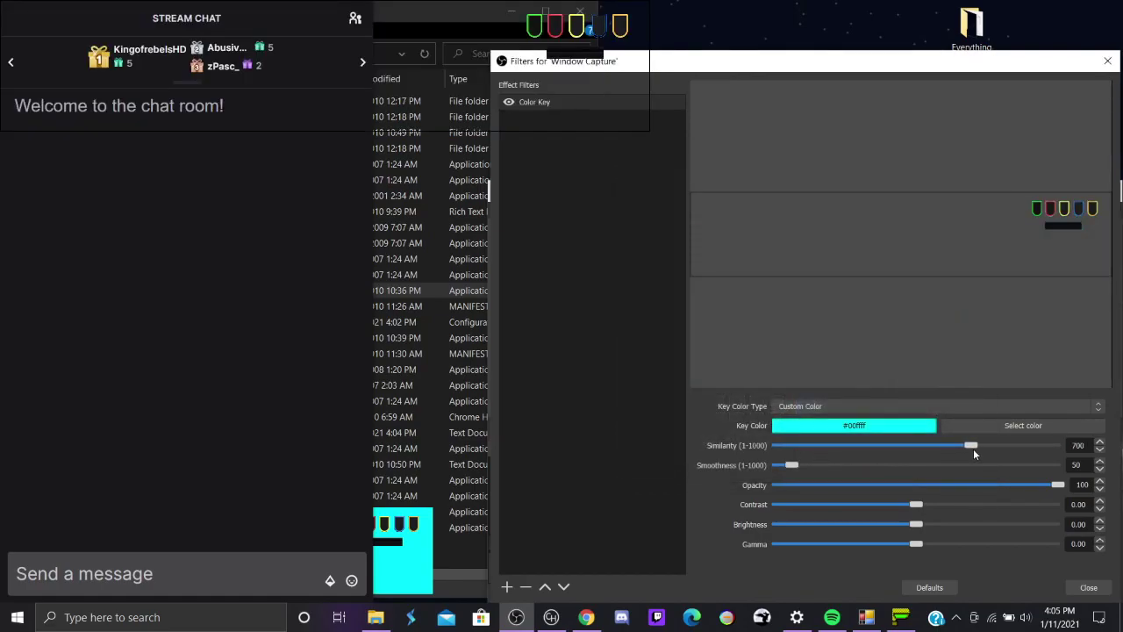
{"action": "left_click_drag", "start_coordinate": [785, 468], "coordinate": [859, 469]}
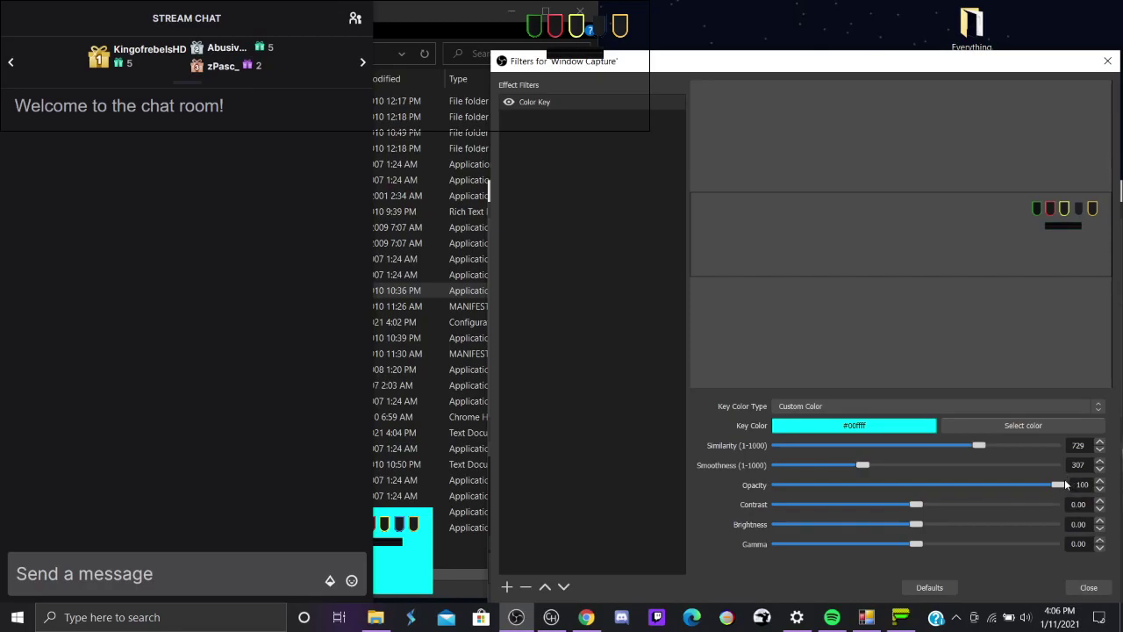
{"action": "left_click_drag", "start_coordinate": [1059, 486], "coordinate": [1011, 487]}
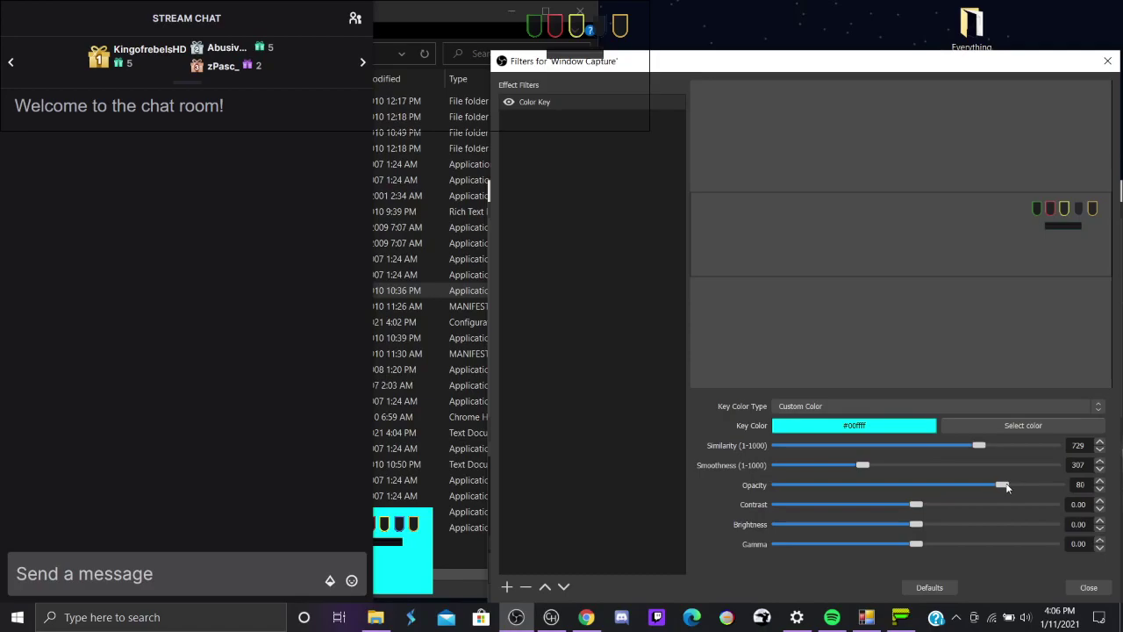
{"action": "left_click", "coordinate": [1088, 587]}
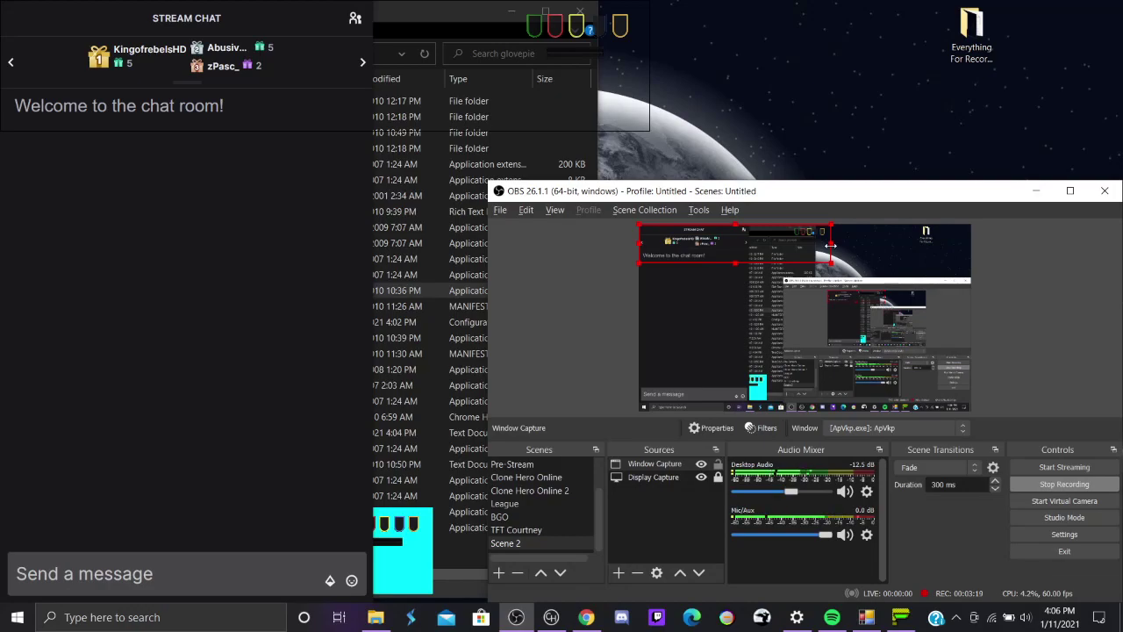
Crop the capture's right and bottom edges and move it toward the top-left.
{"action": "left_click_drag", "start_coordinate": [830, 245], "coordinate": [827, 247]}
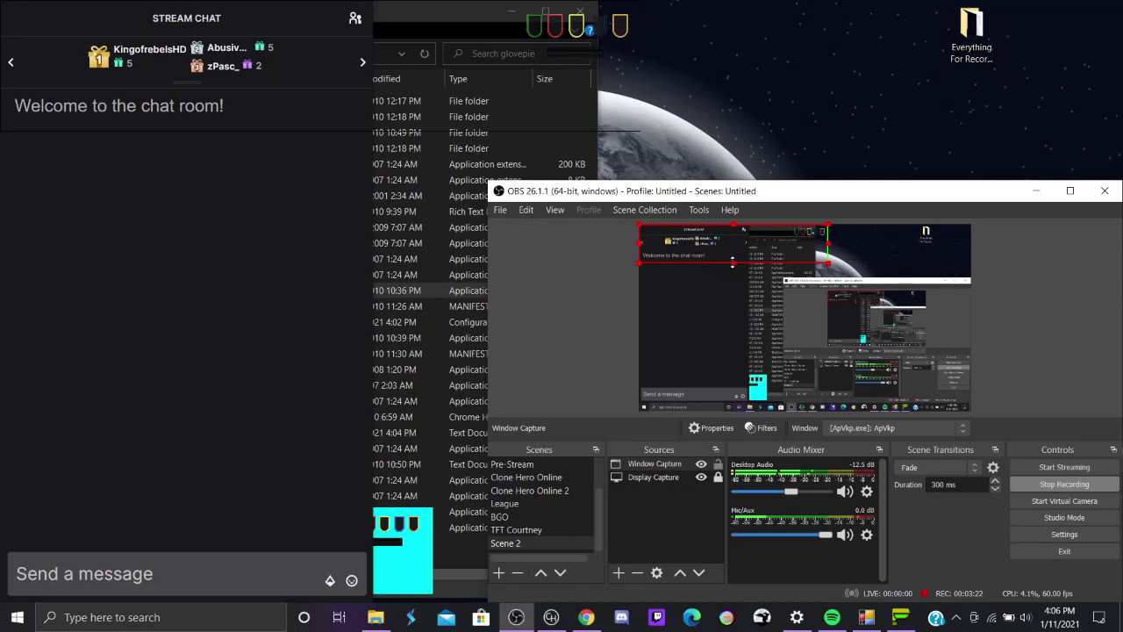
{"action": "left_click_drag", "start_coordinate": [733, 263], "coordinate": [733, 258]}
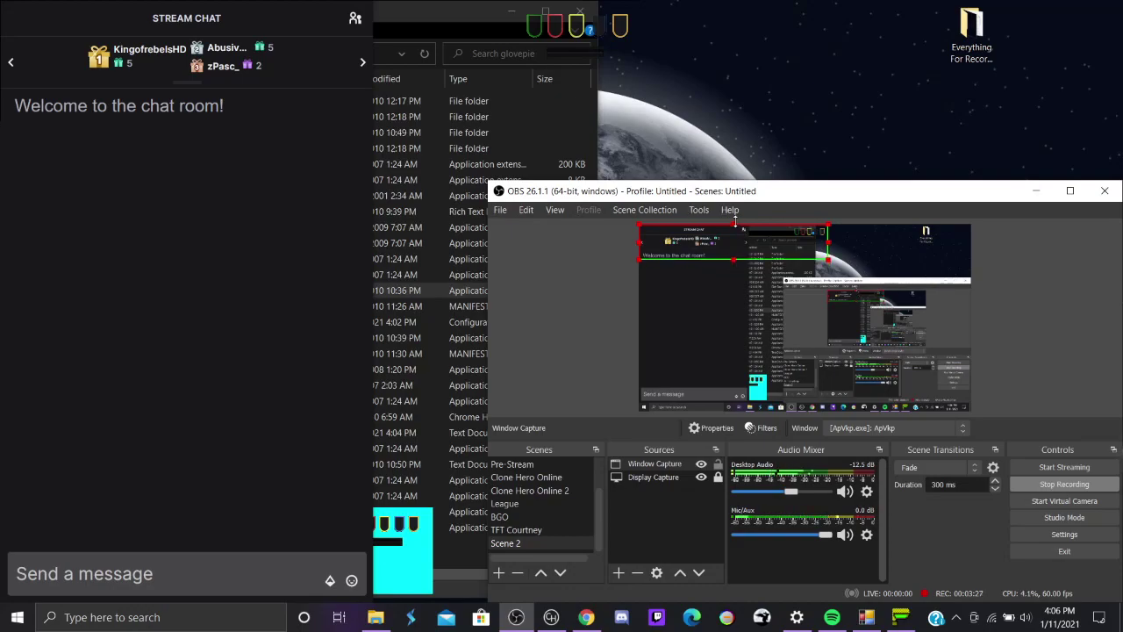
{"action": "left_click_drag", "start_coordinate": [733, 231], "coordinate": [648, 229]}
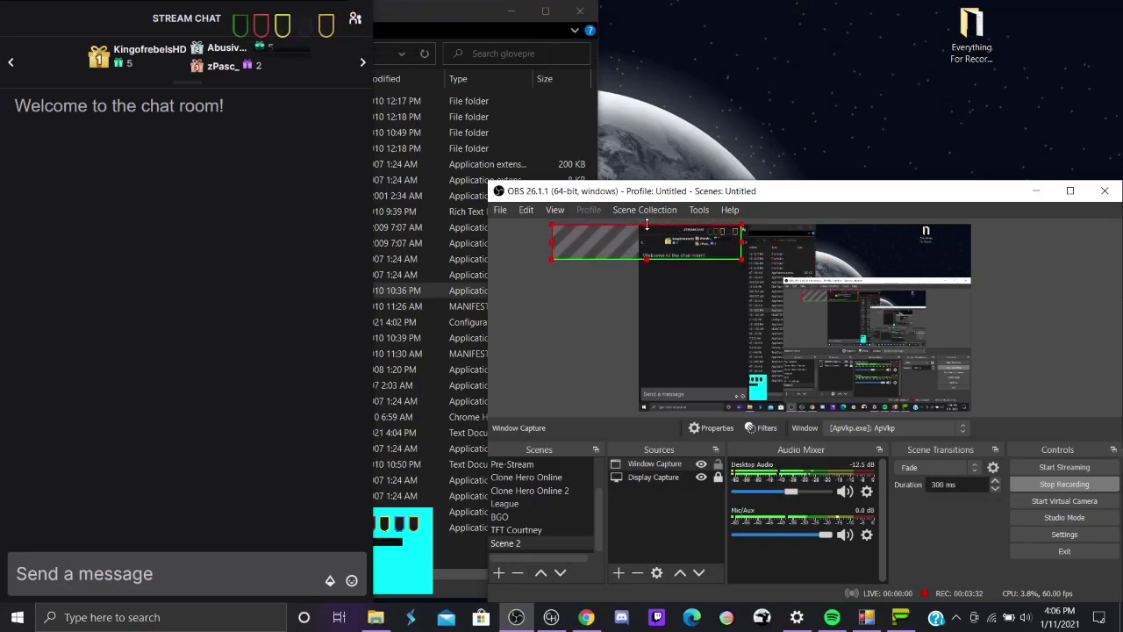